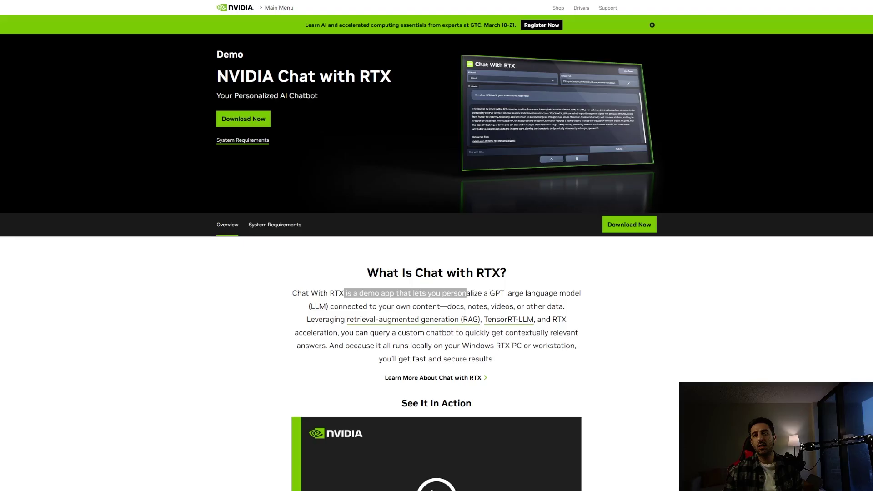
# - Highlight the 8GB VRAM requirement on the Chat with RTX download page
pyautogui.click(466, 293)
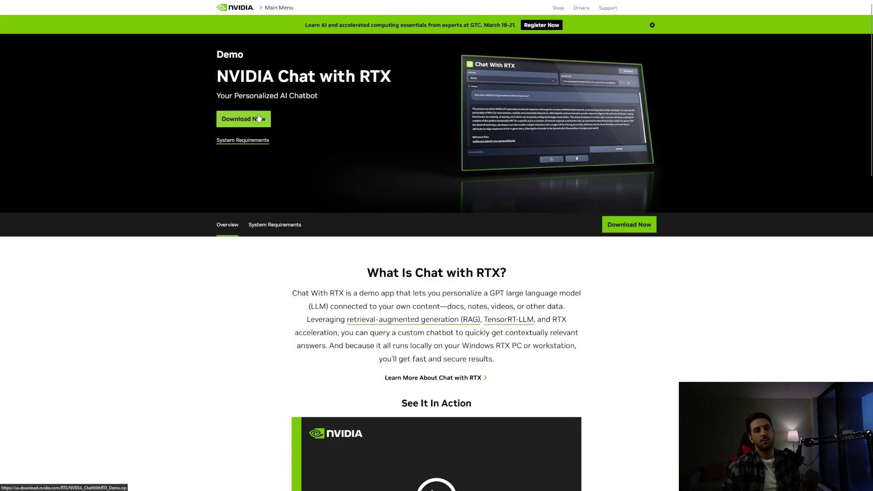
pyautogui.scroll(-10, 258, 117)
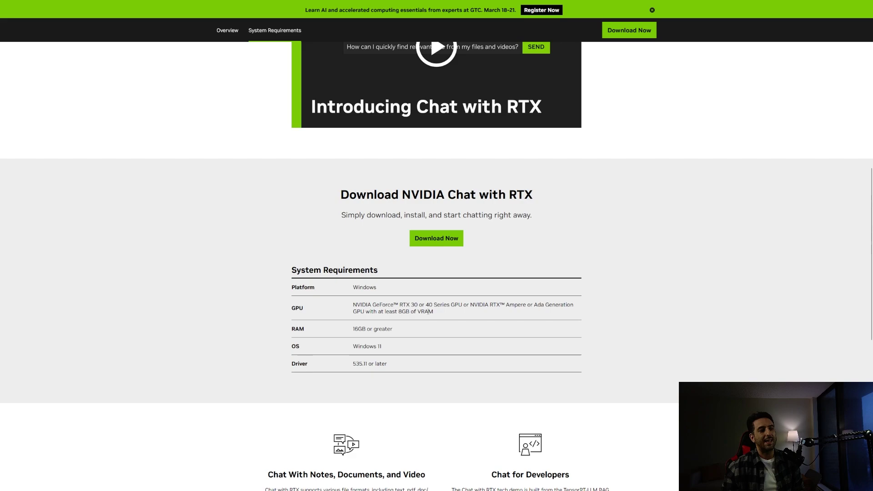
pyautogui.moveTo(434, 313); pyautogui.dragTo(399, 313)
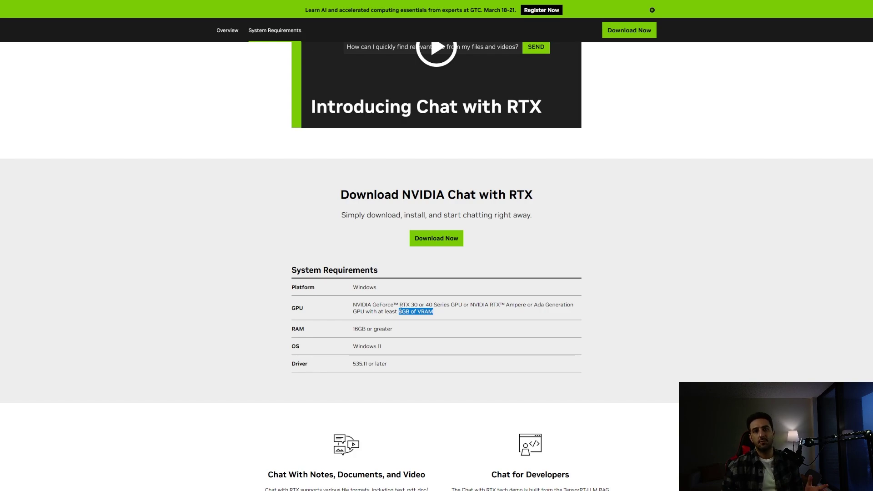
pyautogui.scroll(10, 326, 171)
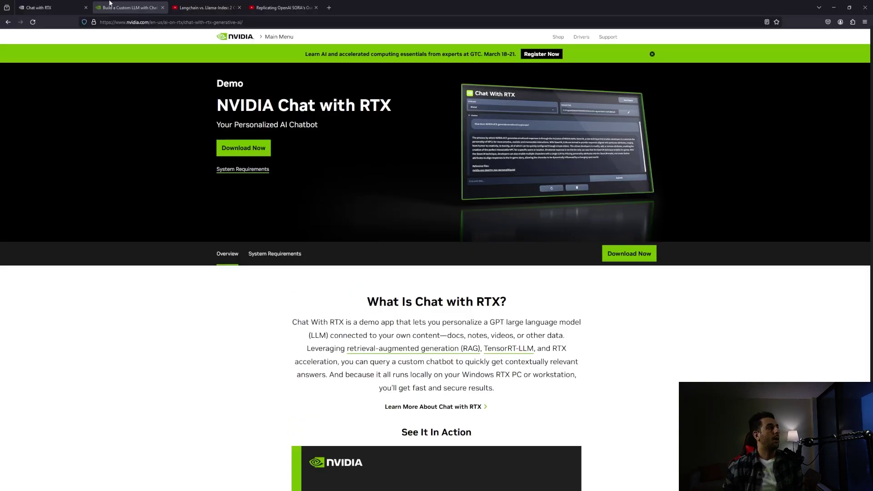
# - Return to the running Chat with RTX app tab after briefly revisiting the download page
pyautogui.click(53, 7)
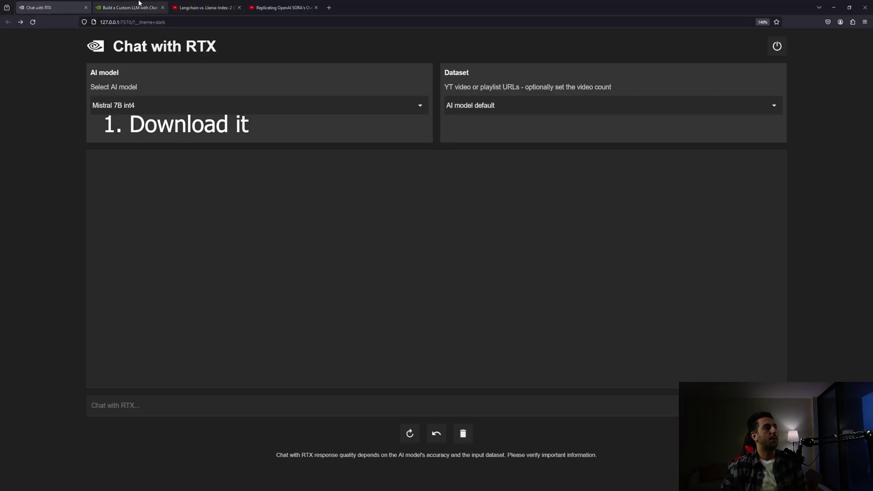
pyautogui.click(130, 6)
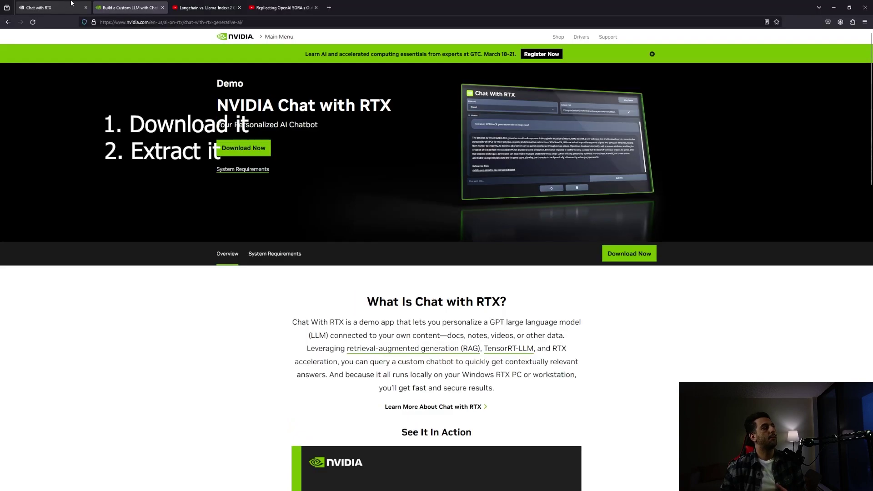
pyautogui.click(71, 3)
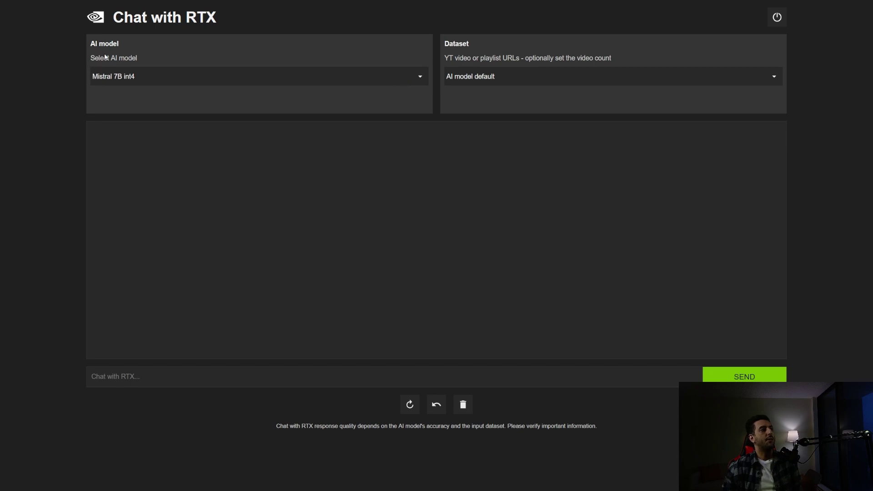
pyautogui.click(411, 82)
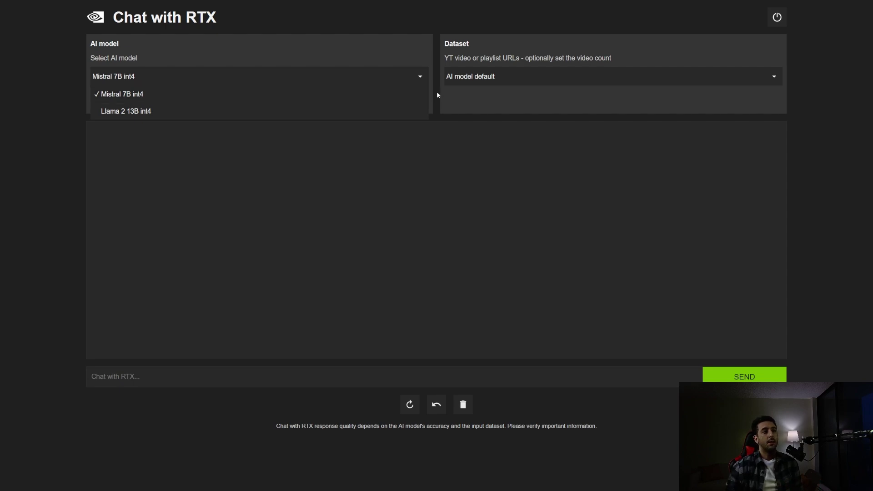
pyautogui.click(535, 83)
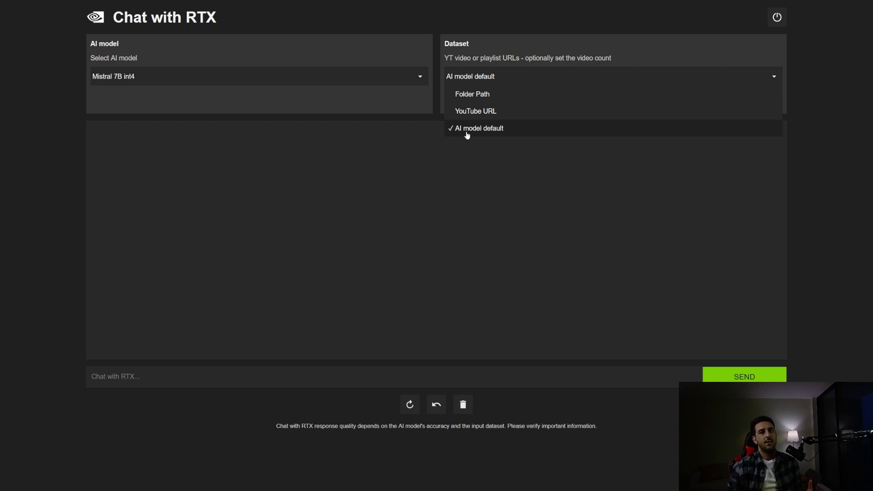
pyautogui.click(385, 376)
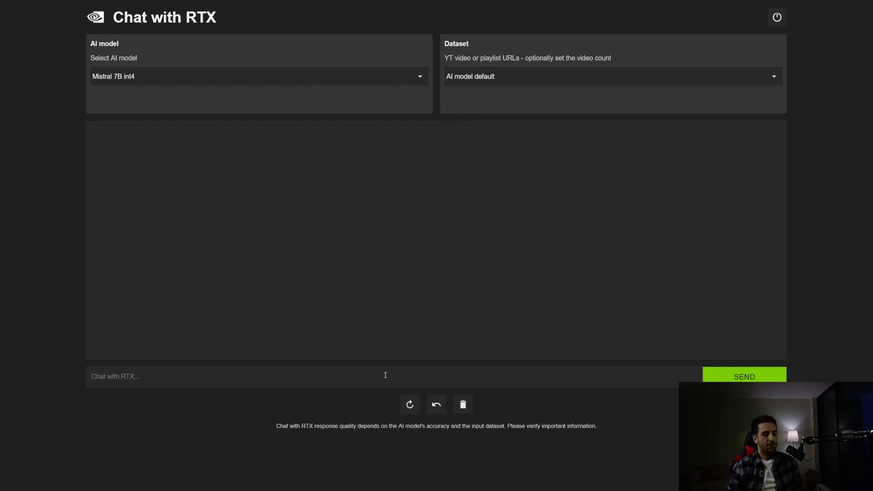
# - Send 'hello', then ask 'explain how to fine tune a large language model'
pyautogui.write('hello')
pyautogui.press('Return')
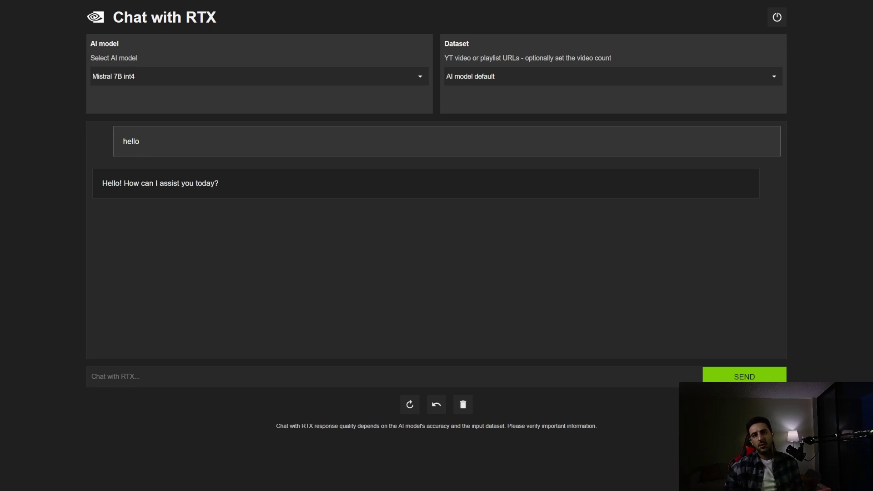
pyautogui.write('explain how to')
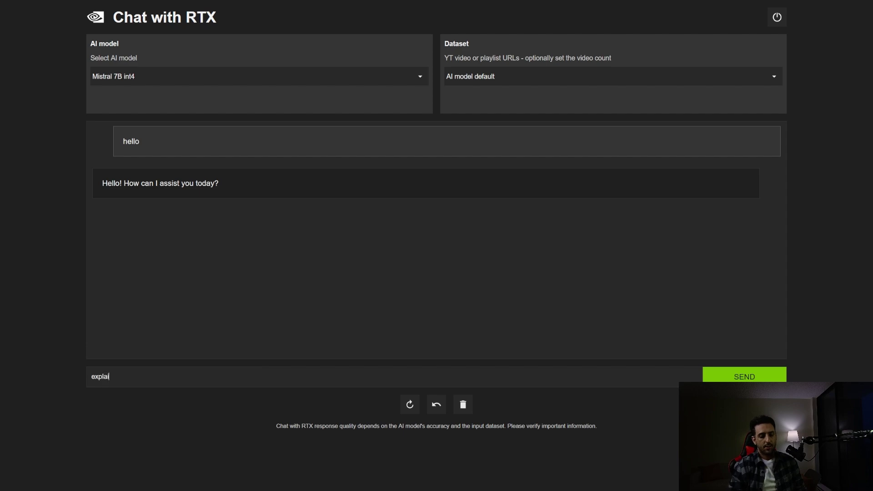
pyautogui.write('tune a larage')
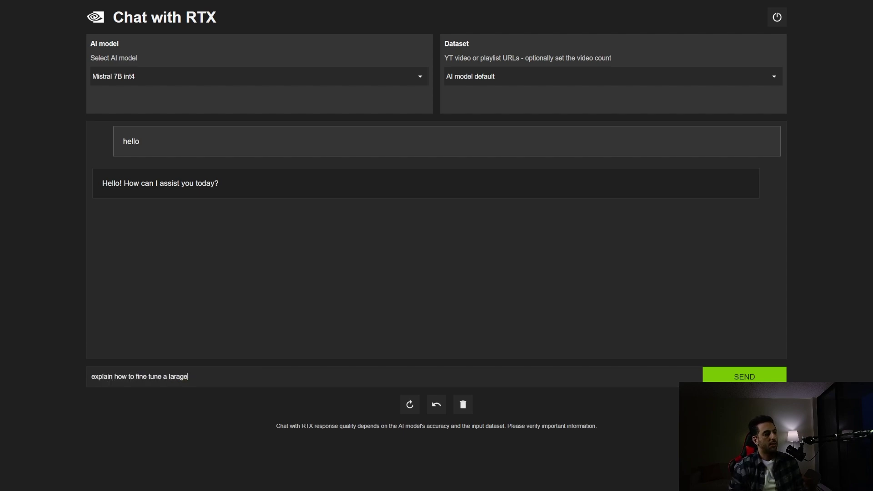
pyautogui.press('BackSpace')
pyautogui.press('BackSpace')
pyautogui.press('BackSpace')
pyautogui.write('ge language')
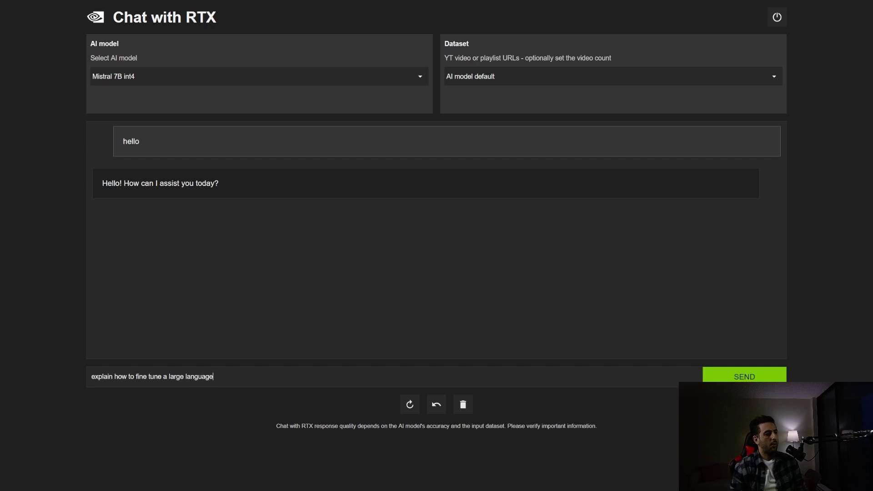
pyautogui.write(' model')
pyautogui.press('Return')
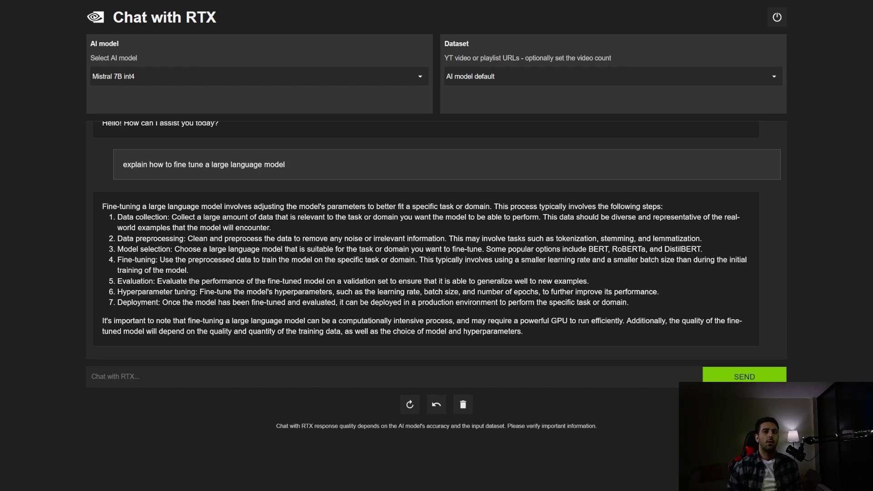
# - Ask the chat 'what was my previous prompt'
pyautogui.click(385, 372)
pyautogui.write('what w')
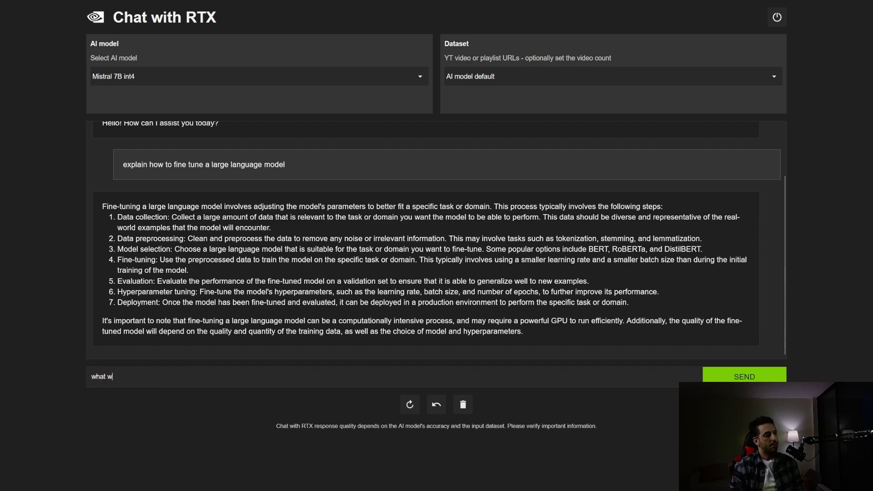
pyautogui.write('as my previous')
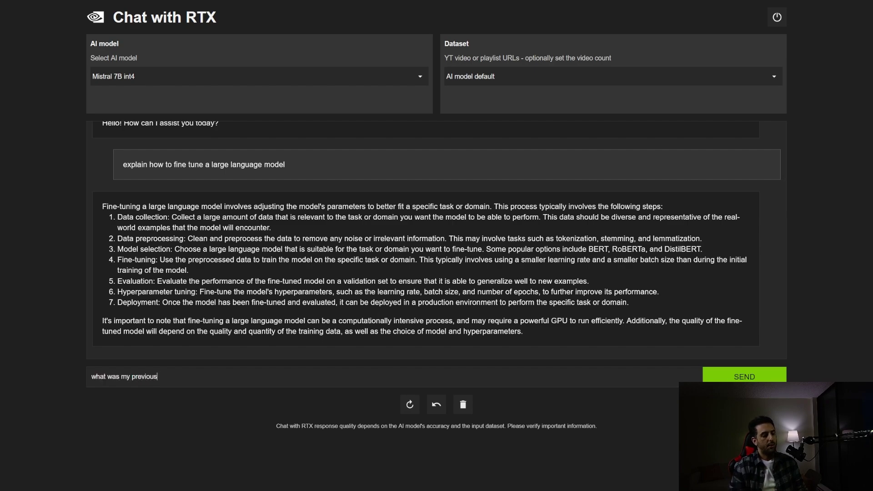
pyautogui.write(' prompt')
pyautogui.press('Return')
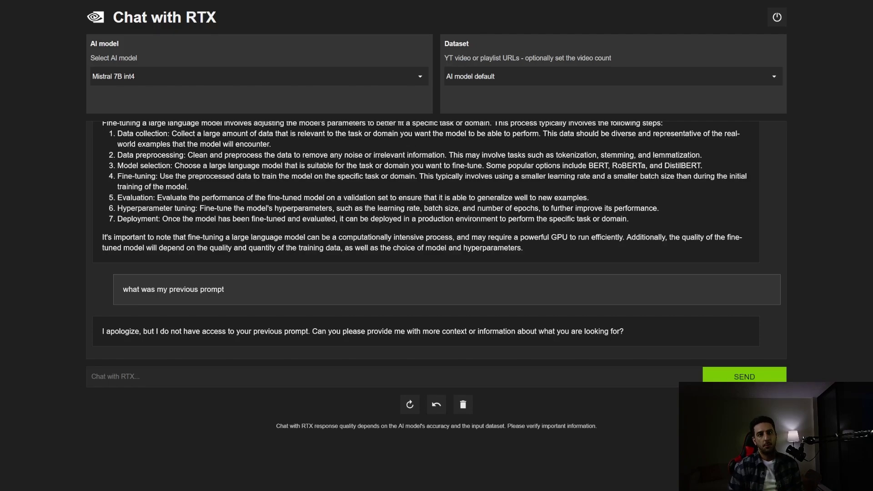
# - Review and select the reply, then open the GPU usage monitor and move it left
pyautogui.scroll(3, 517, 260)
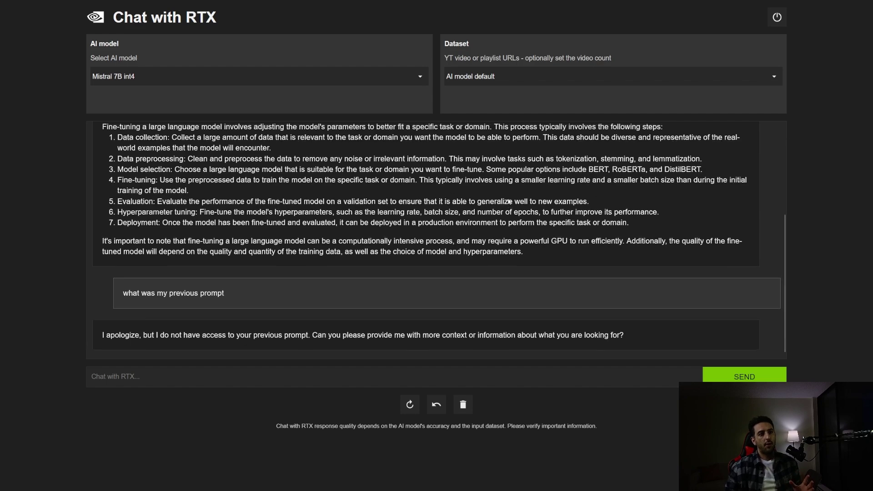
pyautogui.scroll(-1, 516, 260)
pyautogui.scroll(-1, 516, 260)
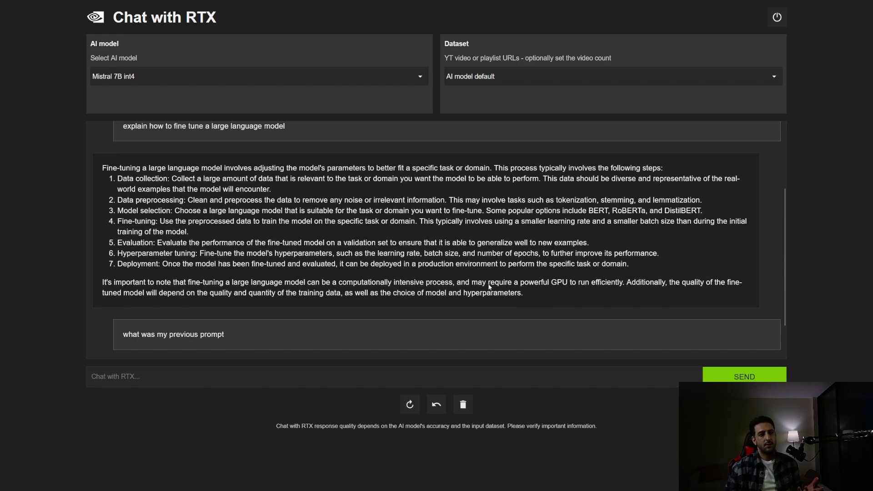
pyautogui.moveTo(532, 295); pyautogui.dragTo(104, 169)
pyautogui.click(104, 169)
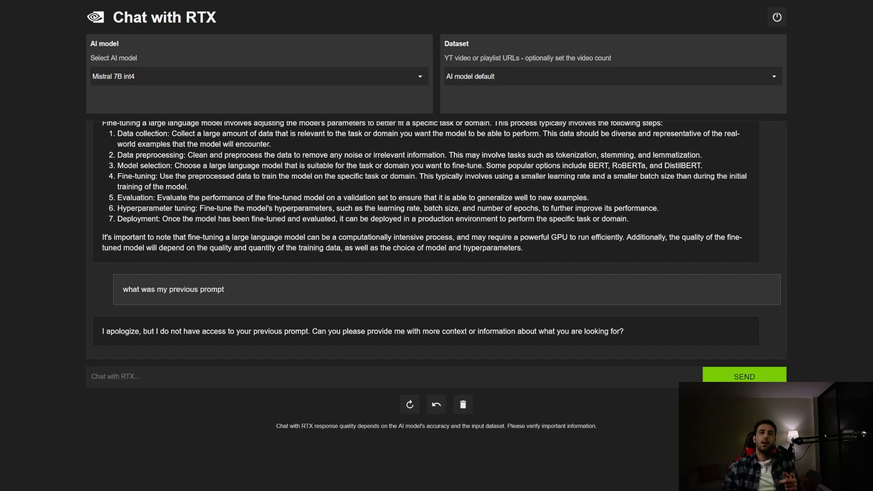
pyautogui.hotkey('ctrl', 'shift', 'Escape')
pyautogui.moveTo(698, 68); pyautogui.dragTo(339, 110)
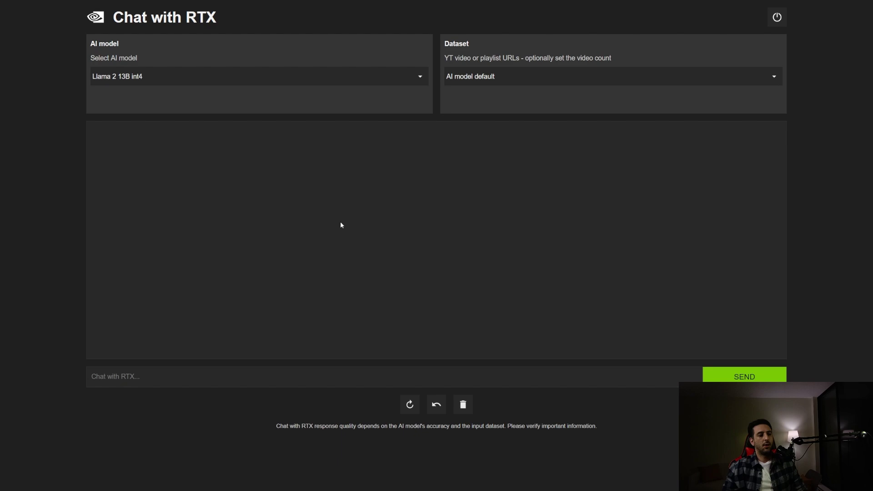
# - Ask Llama 2 13B 'explain how to fine tune a large language model' and scroll its answer
pyautogui.click(310, 382)
pyautogui.write('explain ')
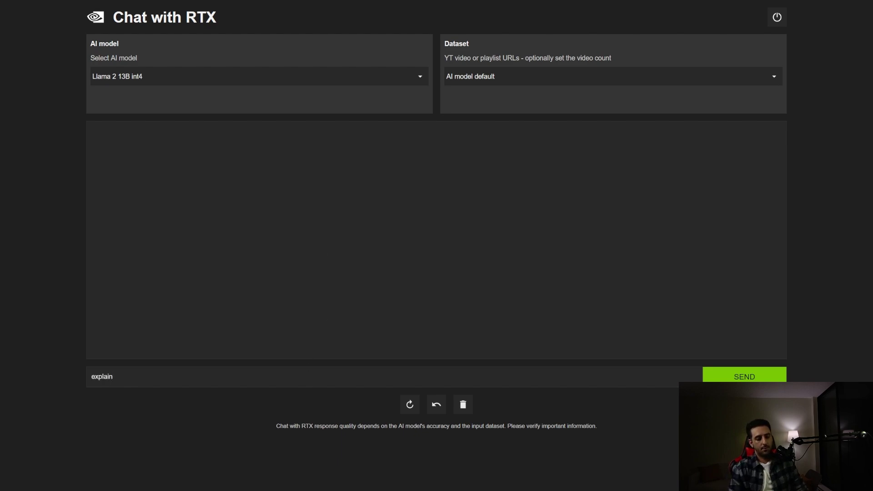
pyautogui.write('how to fine tune a large')
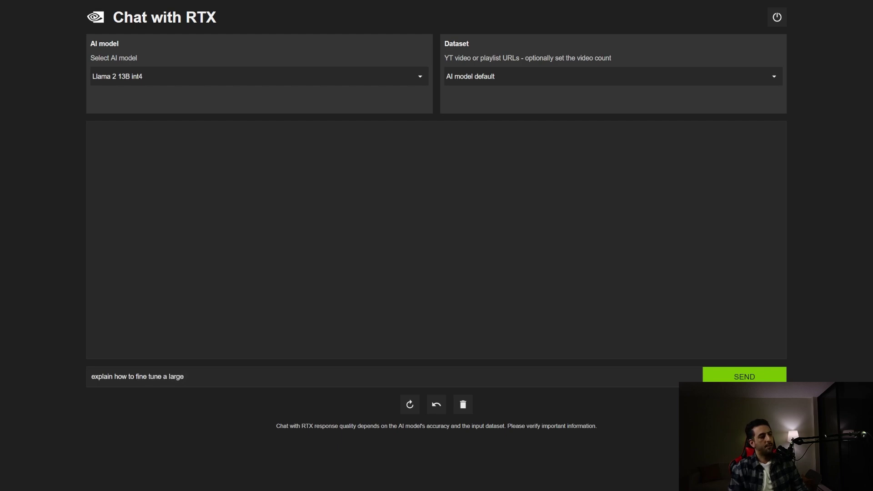
pyautogui.write(' language model')
pyautogui.press('Return')
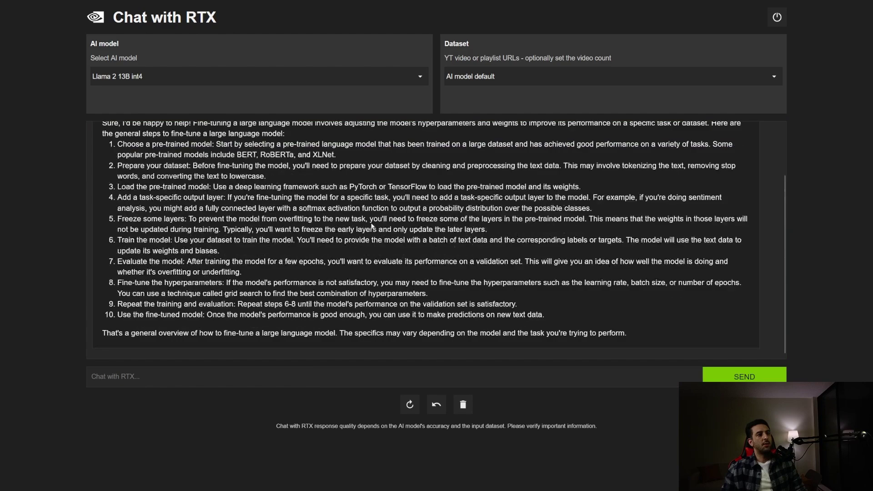
pyautogui.scroll(1, 372, 226)
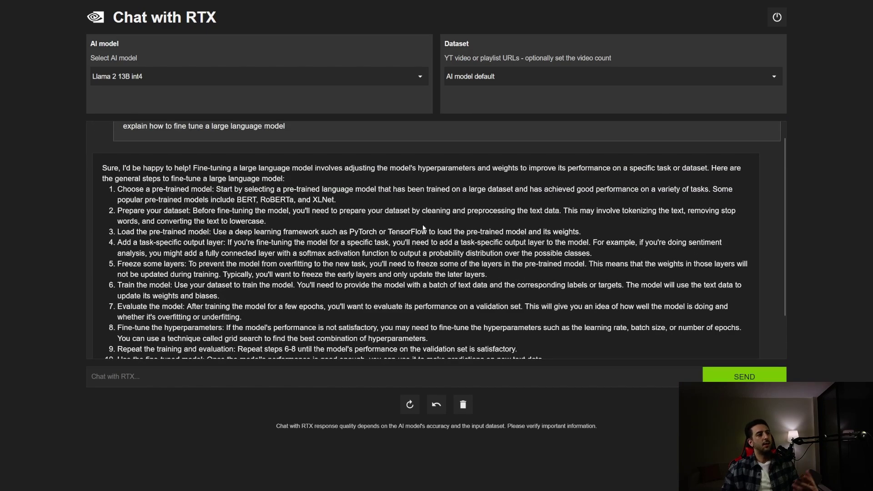
pyautogui.scroll(-1, 423, 227)
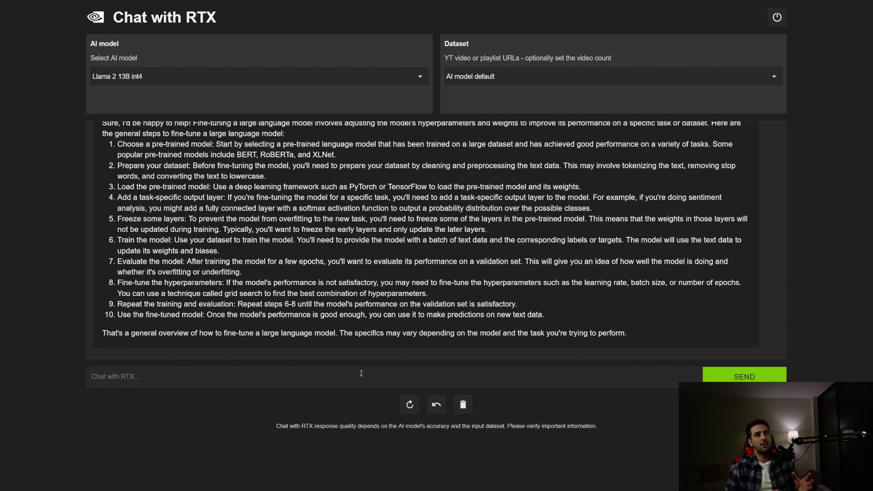
# - Ask Llama 2 13B 'tell me about gpt 5'
pyautogui.click(361, 373)
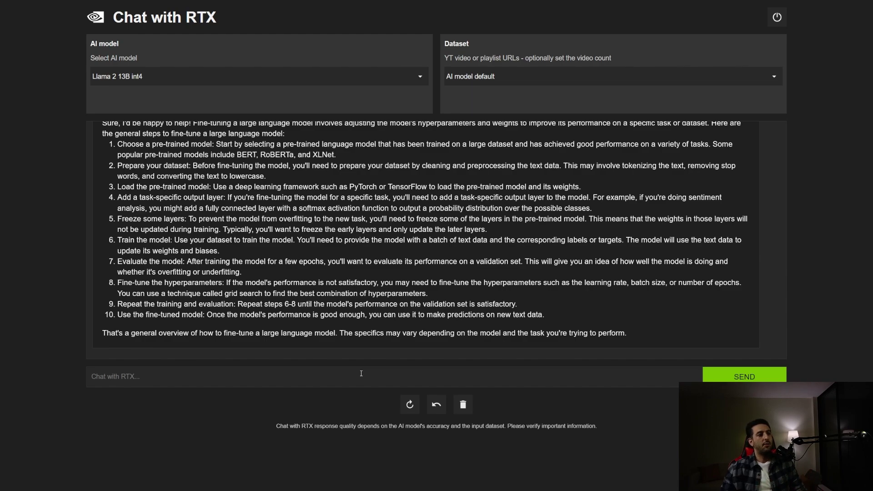
pyautogui.write('tell me ')
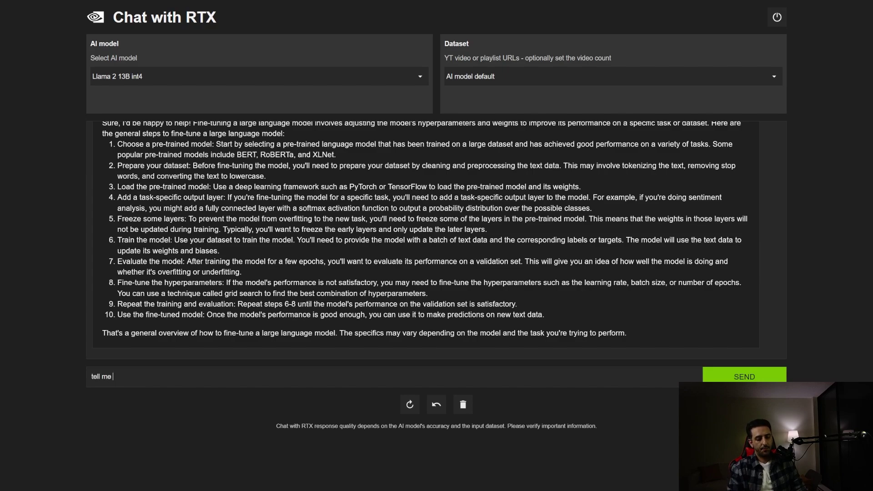
pyautogui.write('about gpt 5')
pyautogui.press('Return')
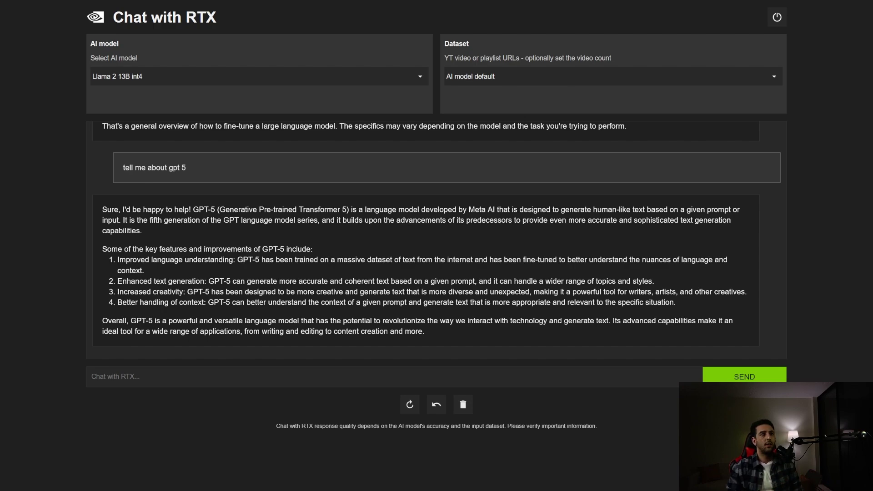
# - Switch the dataset to Folder Path with the RAGMaster-LlamaIndex-vs-Langchain data/docs folder
pyautogui.click(662, 78)
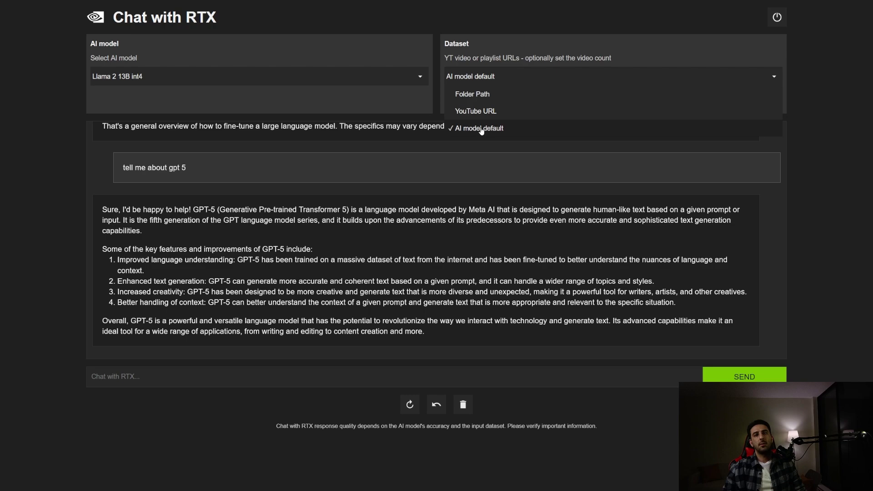
pyautogui.click(473, 96)
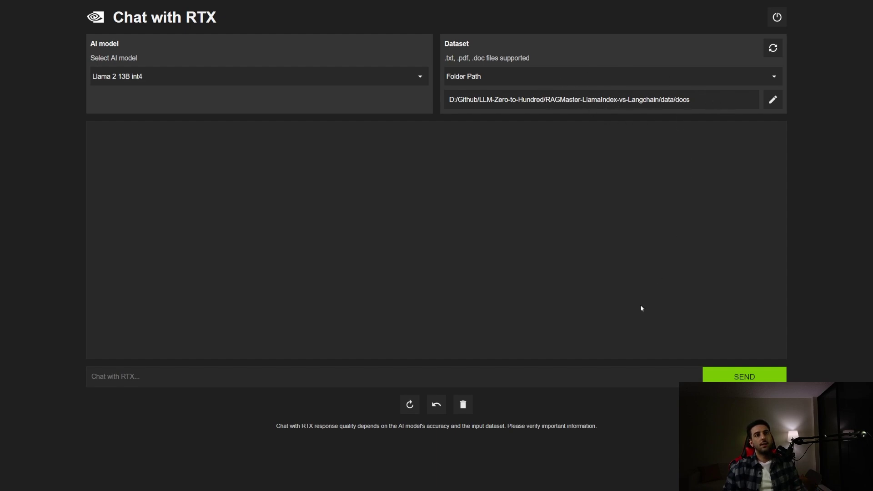
pyautogui.click(546, 381)
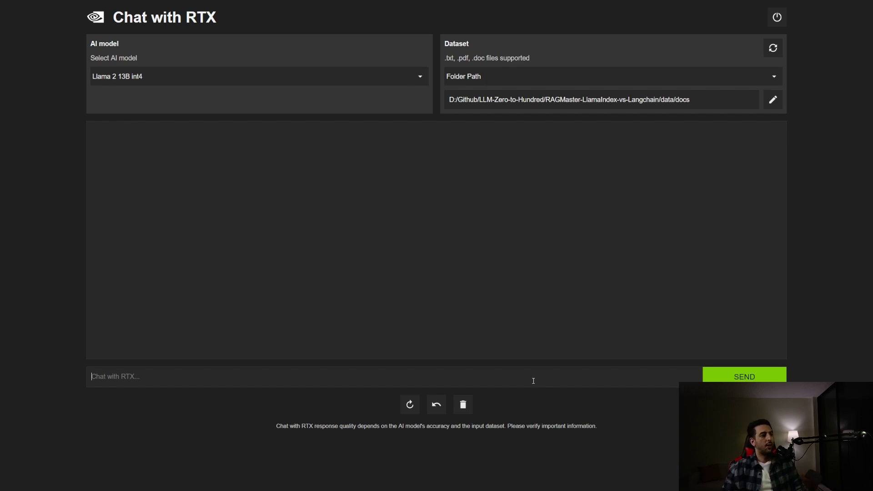
# - Ask 'who is fred?' and highlight the answer's sentence saying Fred isn't directly mentioned
pyautogui.write('who is fred')
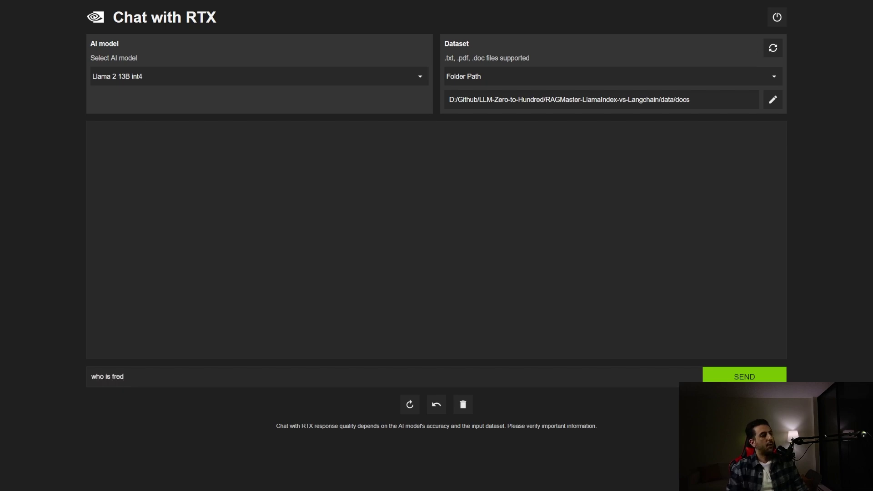
pyautogui.write('?')
pyautogui.press('Return')
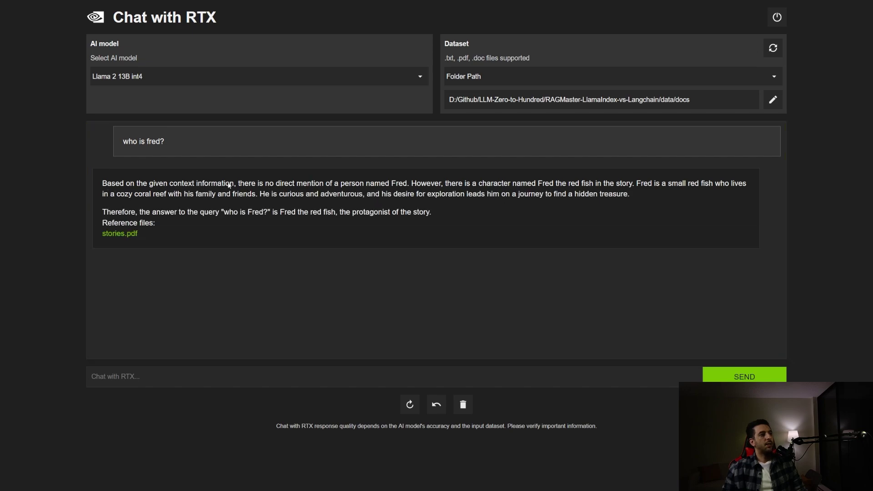
pyautogui.moveTo(244, 184); pyautogui.dragTo(633, 185)
pyautogui.click(643, 187)
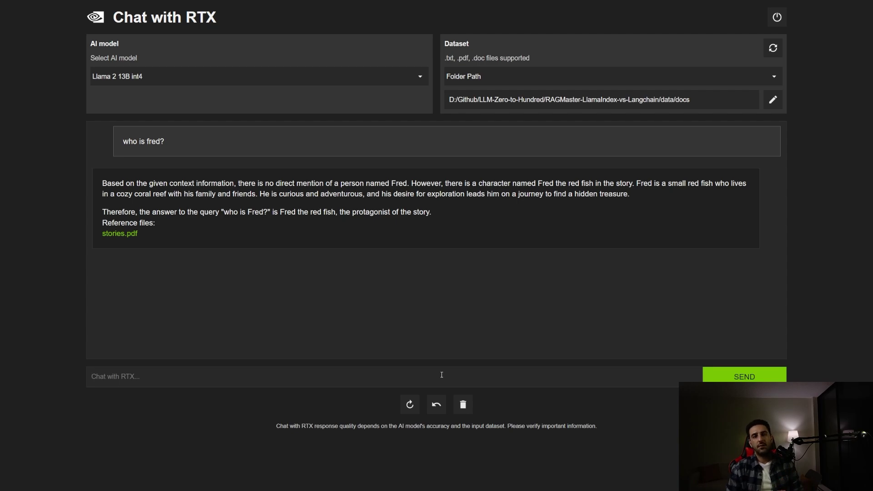
# - Ask 'what is vision transformer', then open the stories.pdf reference document
pyautogui.write('what is ')
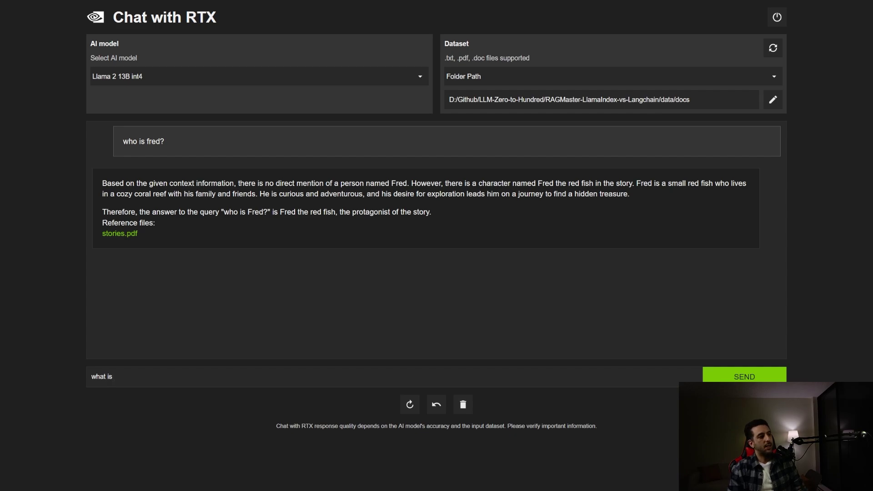
pyautogui.write('vision ')
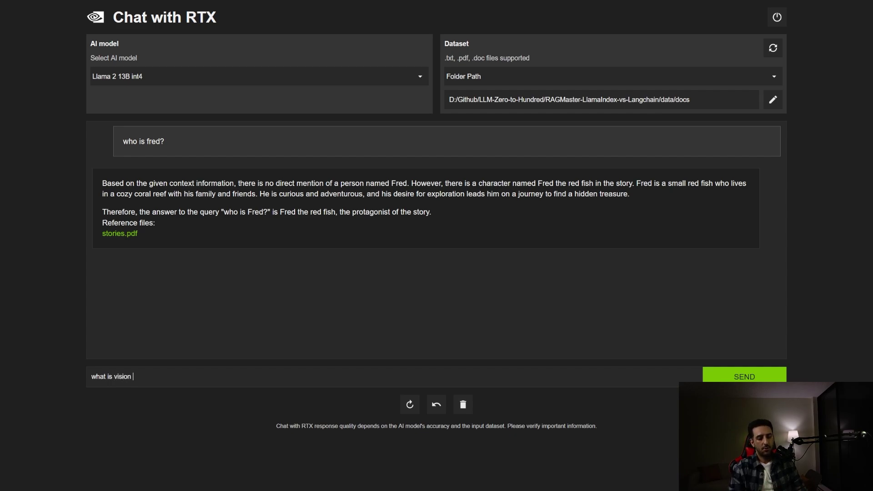
pyautogui.write('transformer')
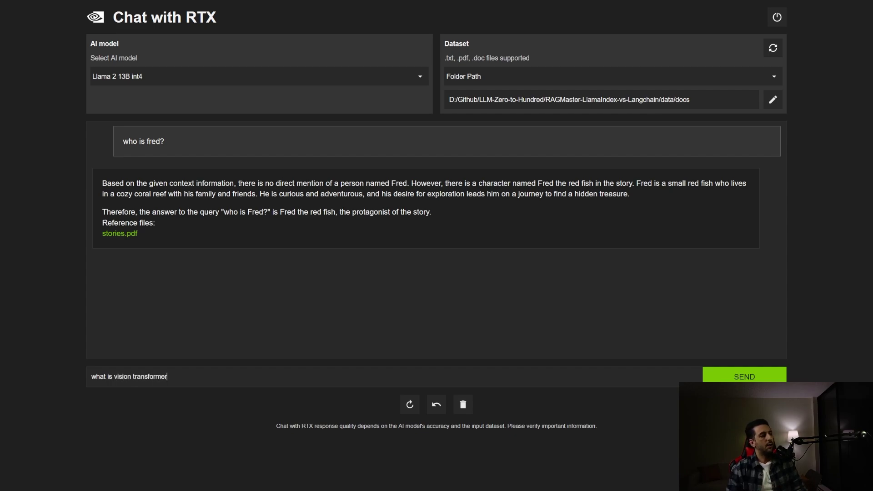
pyautogui.press('Return')
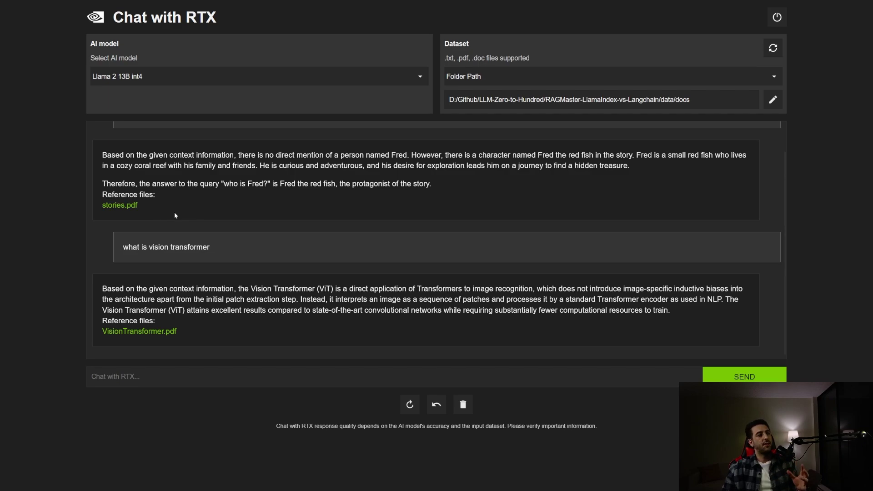
pyautogui.click(124, 208)
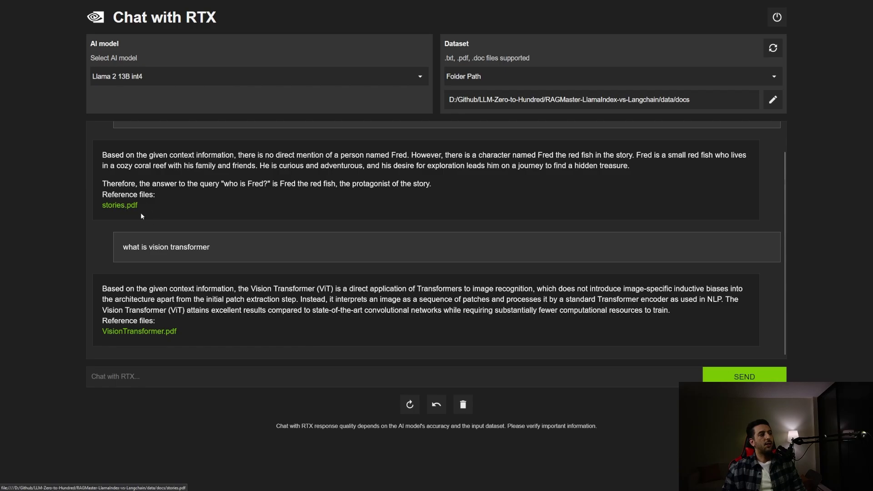